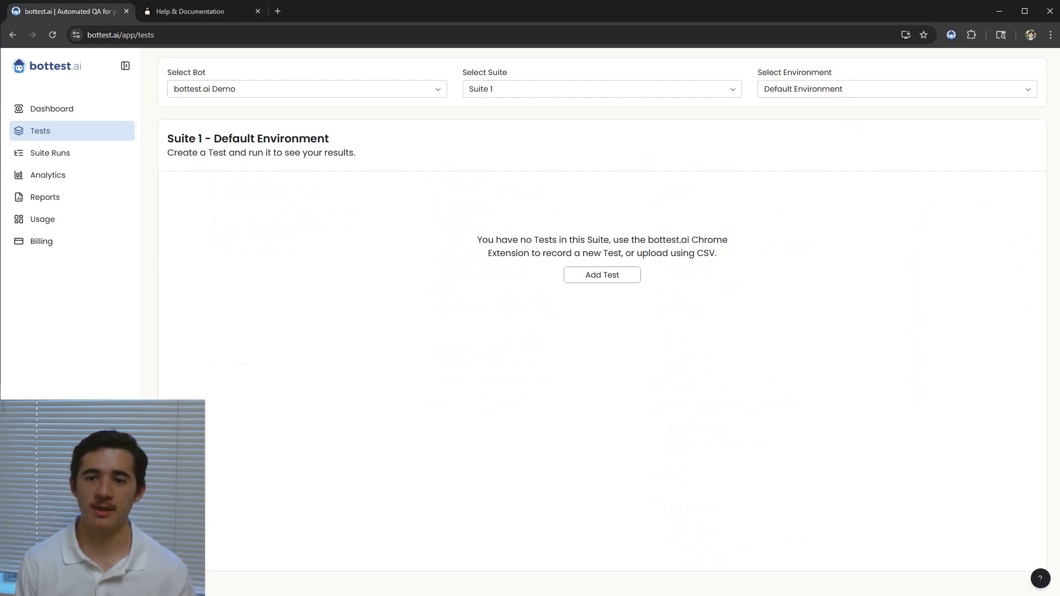
- On the Metric Insights help site, start recording a new test from the bottest.ai extension
{"action": "left_click", "coordinate": [196, 16]}
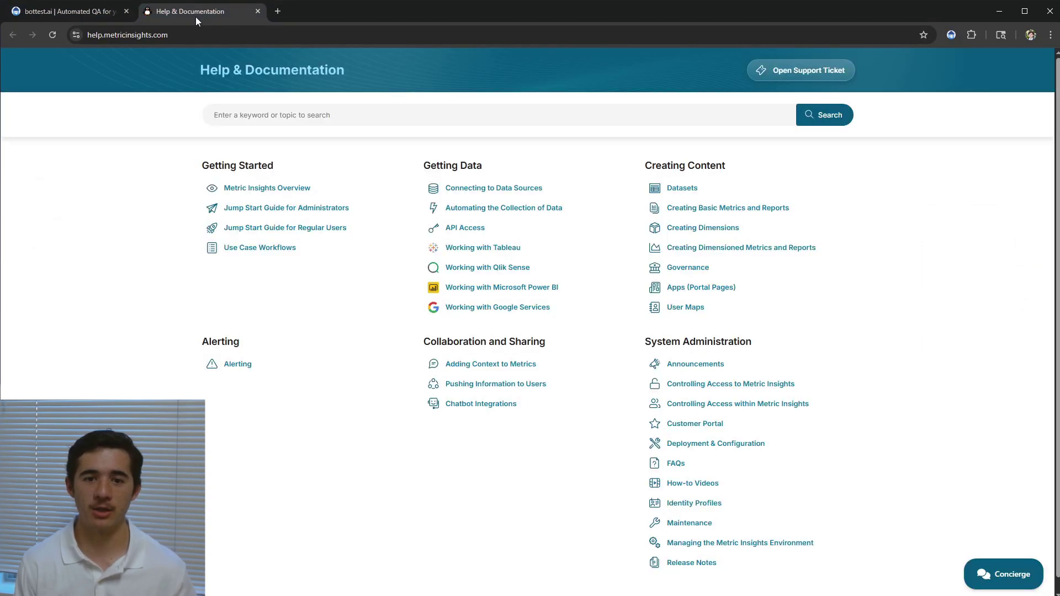
{"action": "left_click", "coordinate": [950, 34]}
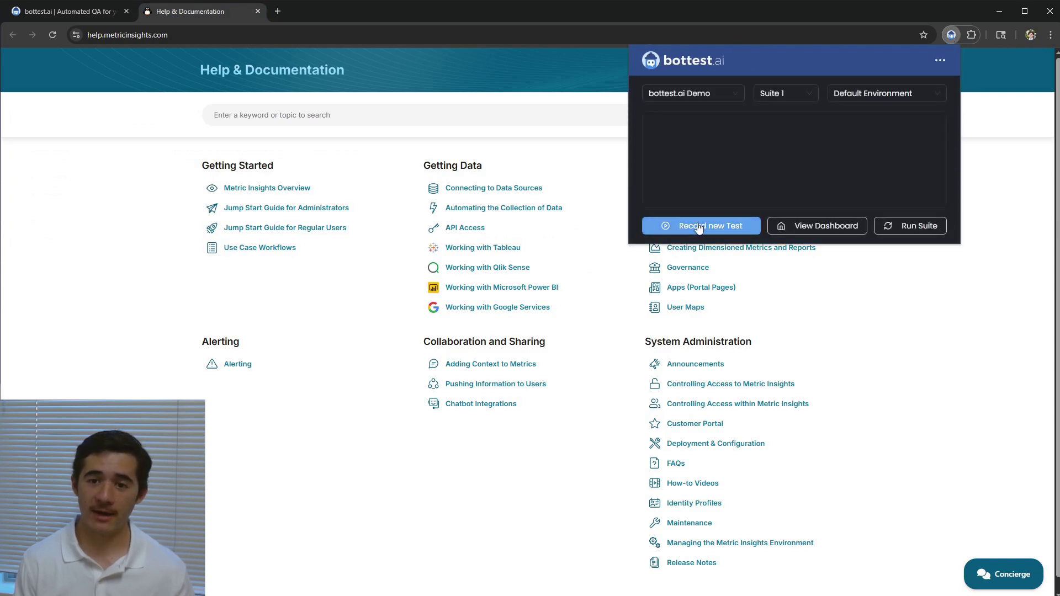
{"action": "left_click", "coordinate": [697, 223]}
- Ask the Concierge 'What is a Burst?' and 'How do I send a Burst via the API?'
{"action": "left_click", "coordinate": [1003, 574]}
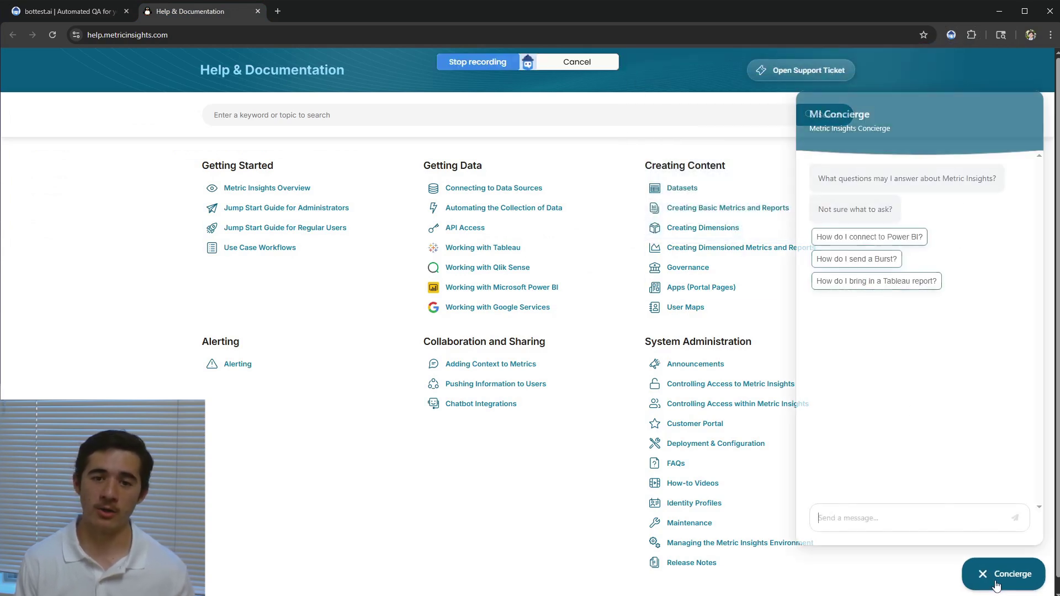
{"action": "left_click", "coordinate": [833, 527]}
{"action": "type", "text": "What is a Burst?"}
{"action": "key", "text": "Return"}
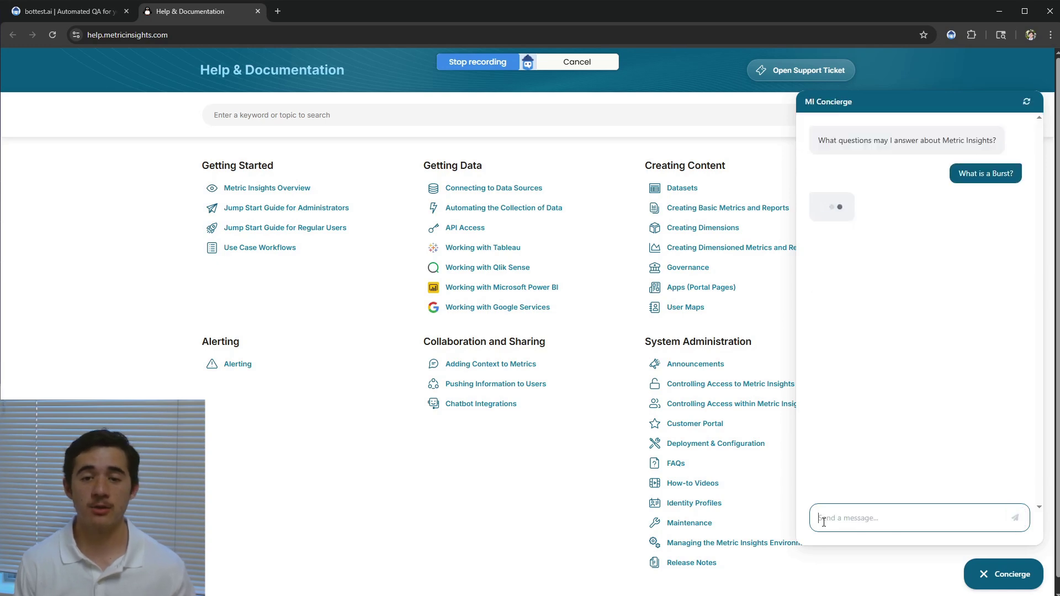
{"action": "type", "text": "How do I send a Burst via the API?"}
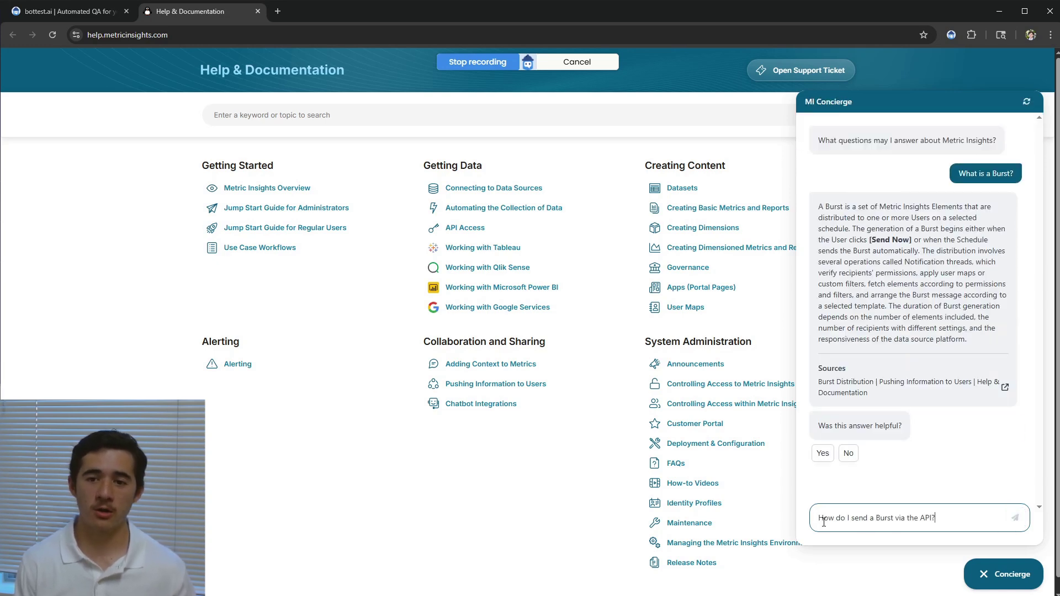
{"action": "key", "text": "Return"}
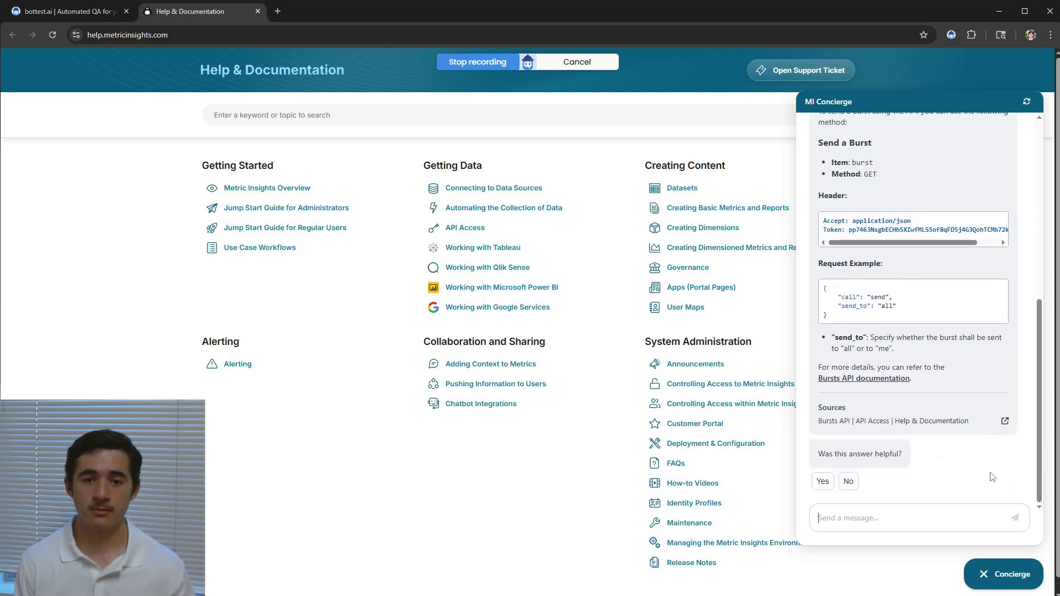
- Stop recording and save the test as 'What is a Burst?' in Suite 1
{"action": "left_click", "coordinate": [478, 62]}
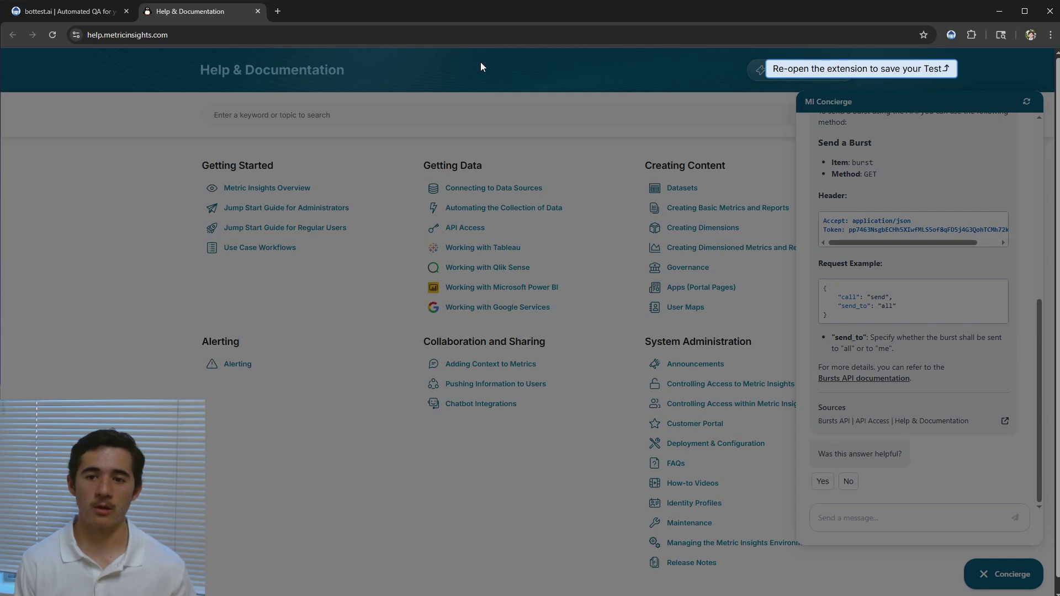
{"action": "left_click", "coordinate": [951, 36]}
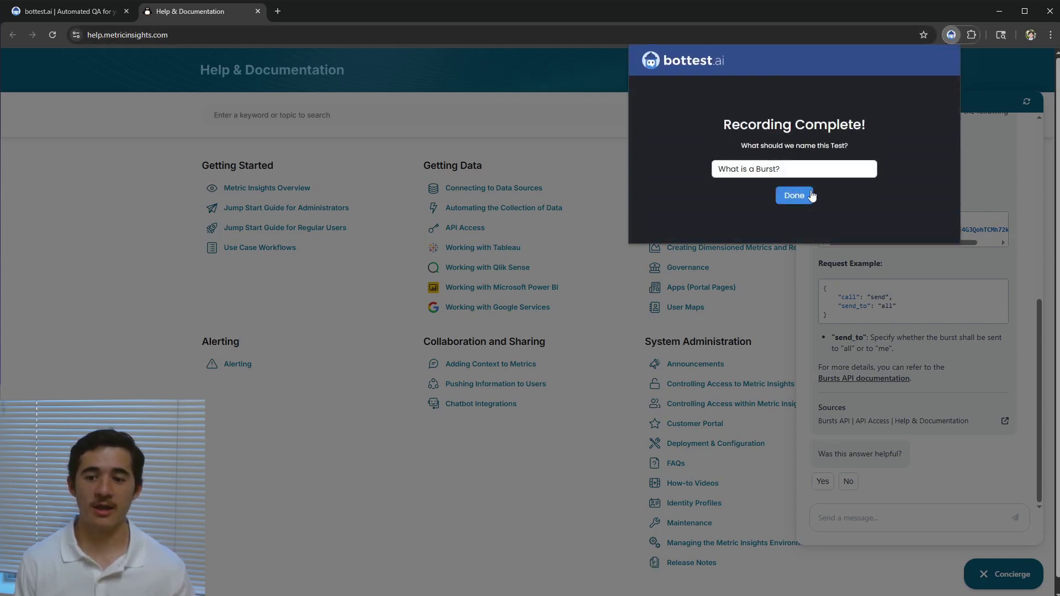
{"action": "left_click", "coordinate": [793, 195]}
{"action": "left_click", "coordinate": [817, 226]}
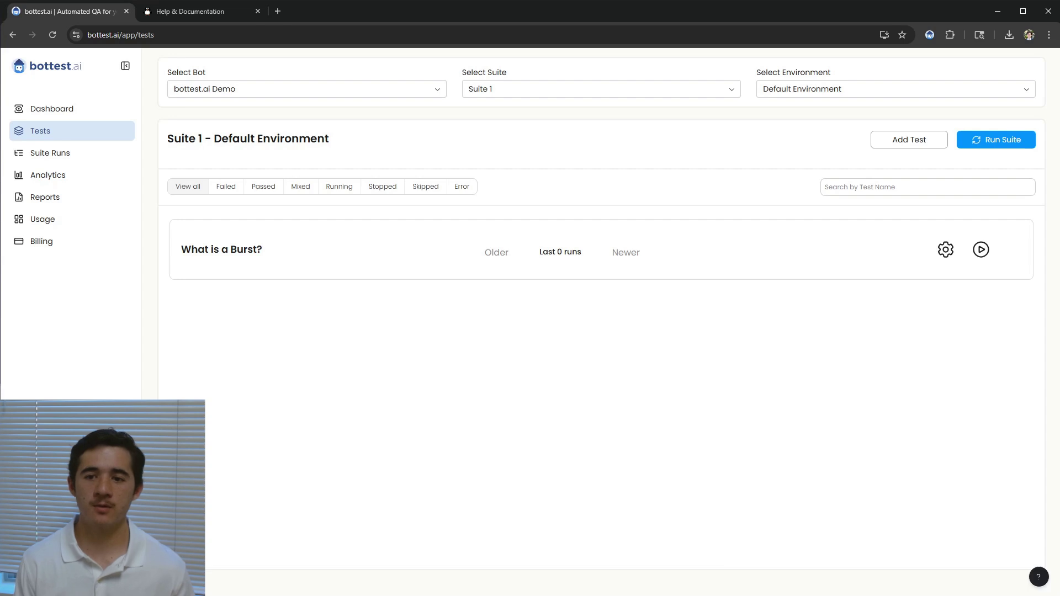
- Add new tests to Suite 1 from the CSV file sample_suite_gen_chat.csv
{"action": "left_click", "coordinate": [907, 140]}
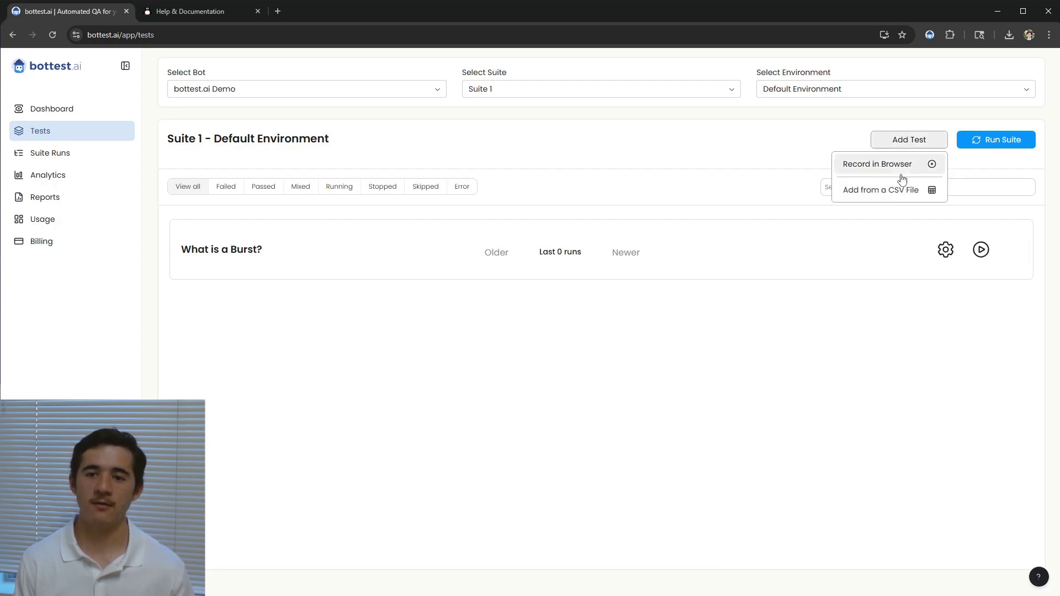
{"action": "left_click", "coordinate": [897, 193]}
{"action": "left_click_drag", "start_coordinate": [1052, 441], "coordinate": [519, 382]}
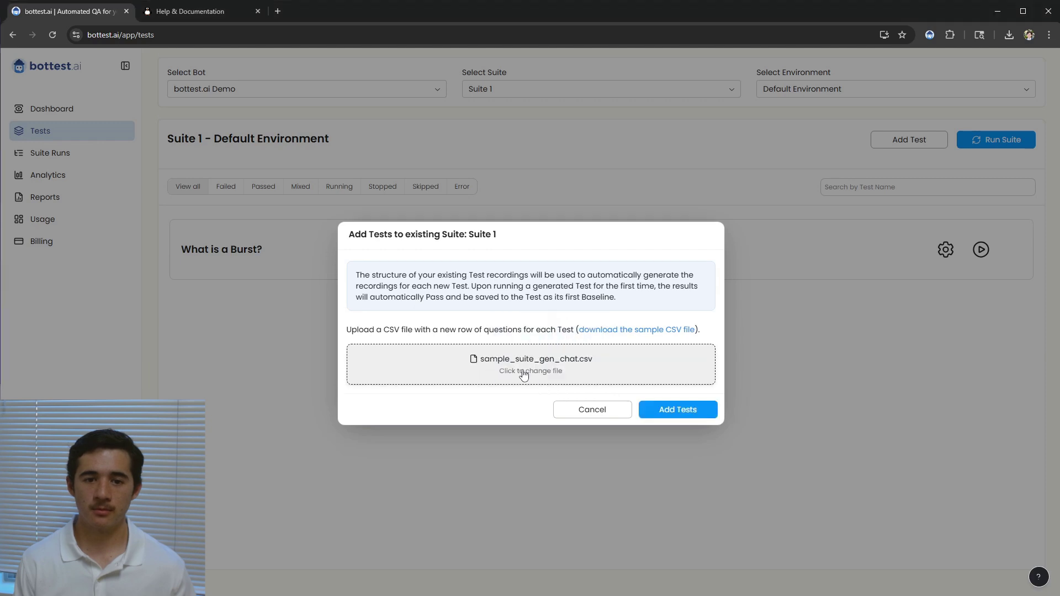
{"action": "left_click", "coordinate": [674, 409]}
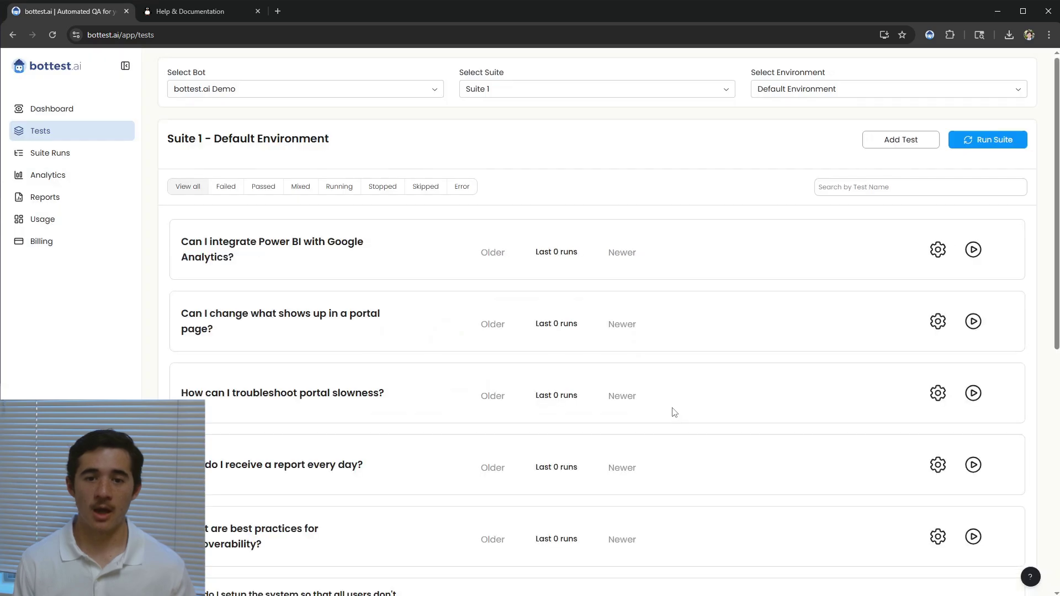
- Scroll to the What is a Burst? test at the bottom of the list and run it alone
{"action": "scroll", "coordinate": [674, 412], "scroll_direction": "down", "scroll_amount": 8}
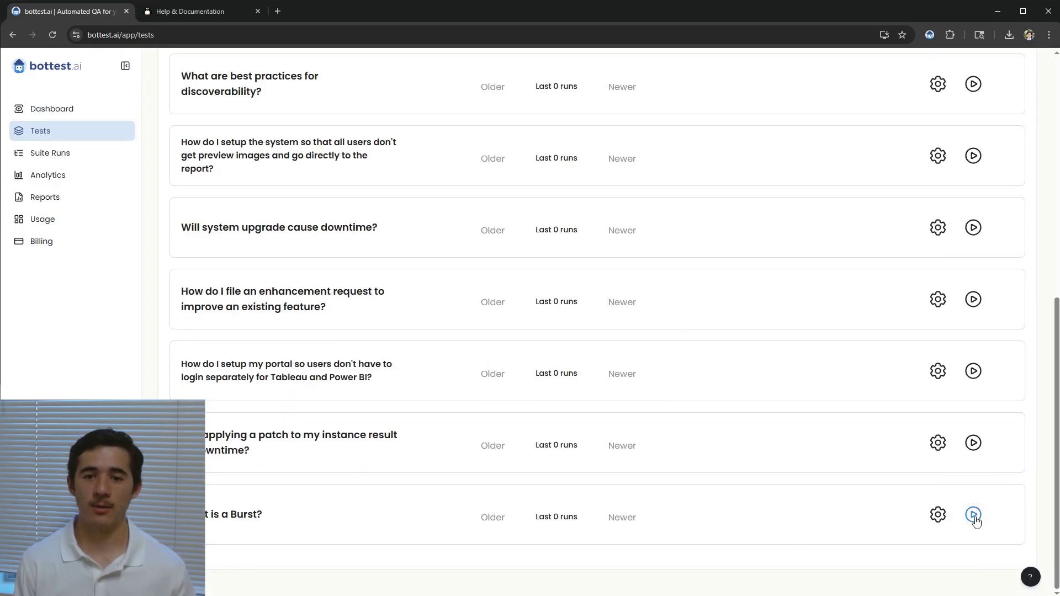
{"action": "left_click", "coordinate": [974, 515]}
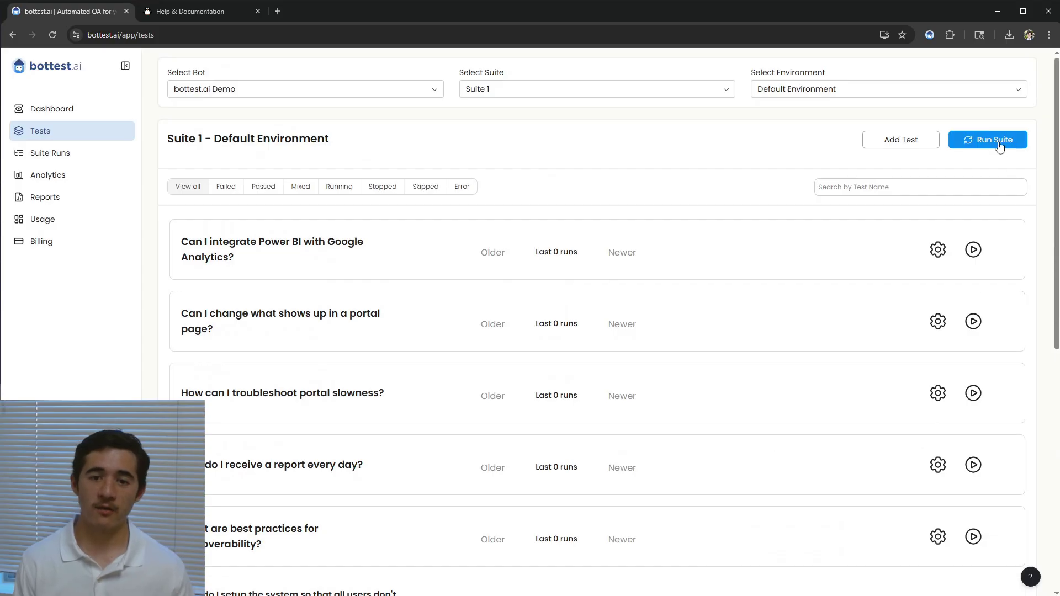
- Run Suite 1 in the bottest.ai cloud and schedule it weekly on Mon, Wed and Thu
{"action": "left_click", "coordinate": [994, 140]}
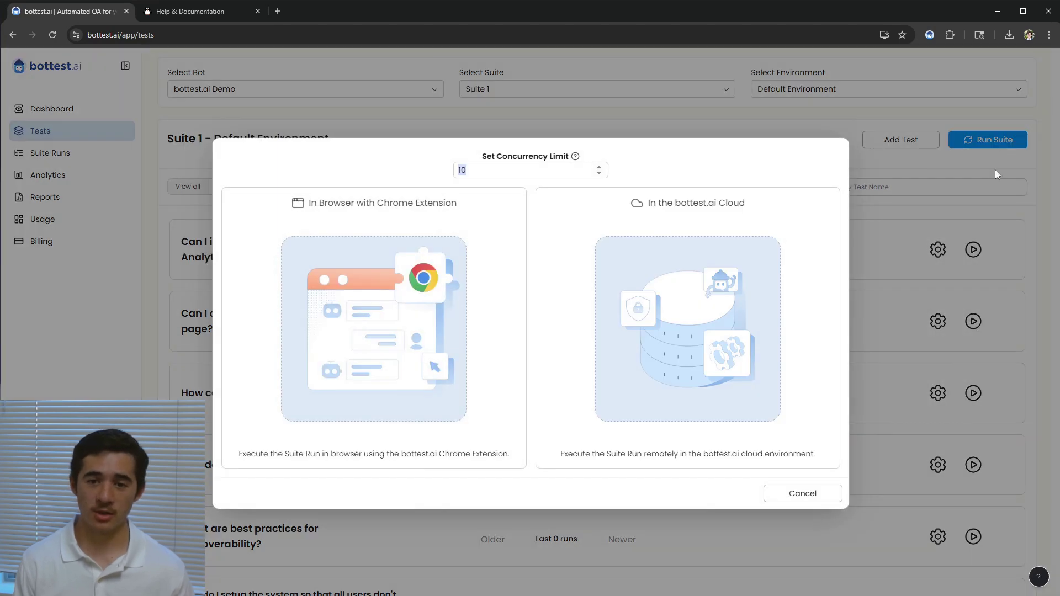
{"action": "left_click", "coordinate": [637, 290]}
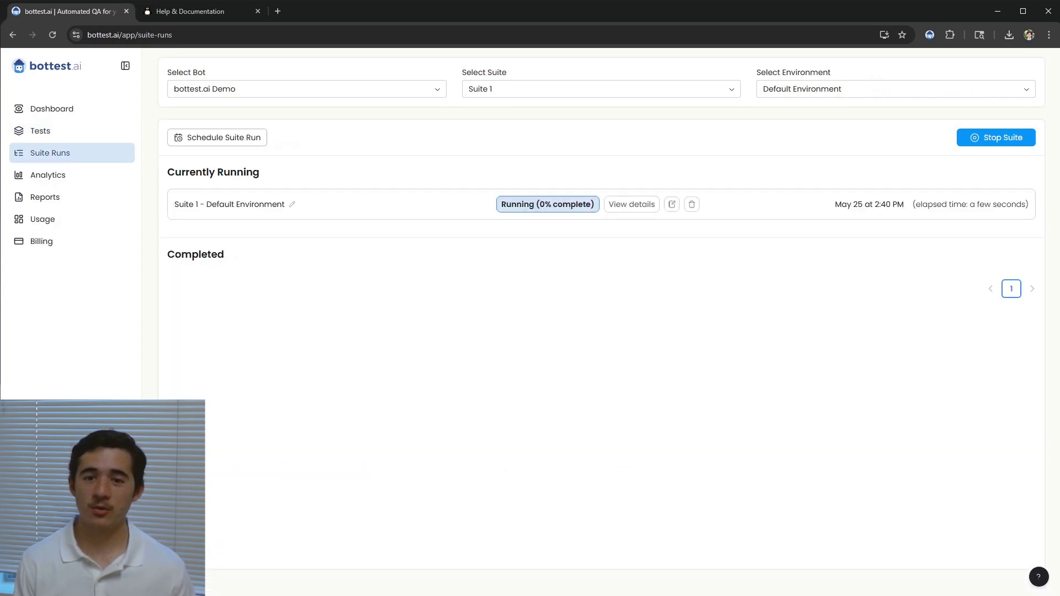
{"action": "left_click", "coordinate": [209, 138]}
{"action": "left_click", "coordinate": [243, 360]}
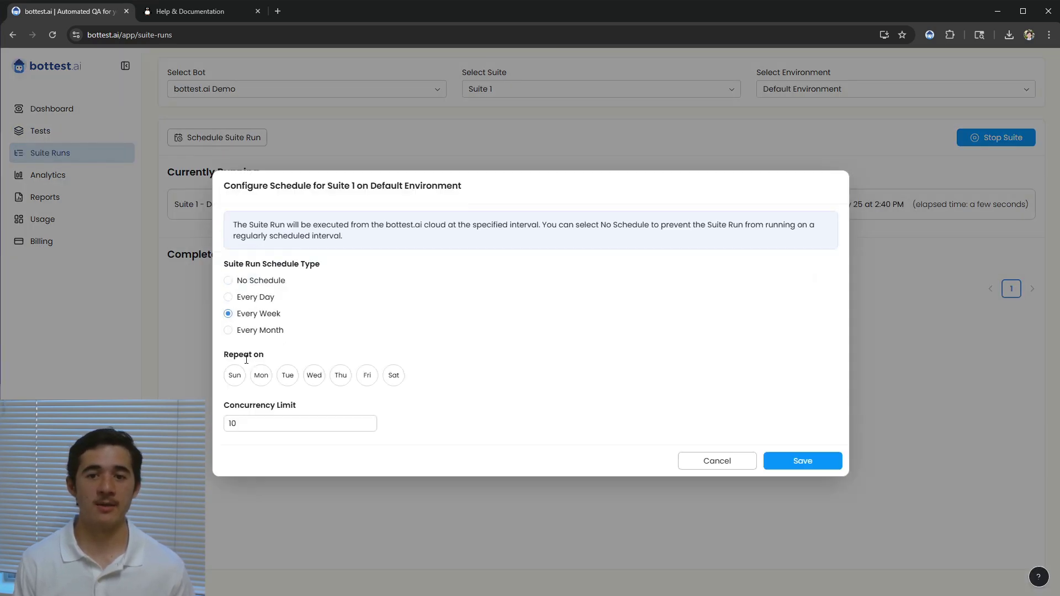
{"action": "left_click", "coordinate": [314, 352]}
{"action": "left_click", "coordinate": [341, 352]}
- Set the scheduled run time to 4:00 PM UTC and save the schedule
{"action": "left_click", "coordinate": [260, 401]}
{"action": "left_click", "coordinate": [273, 478]}
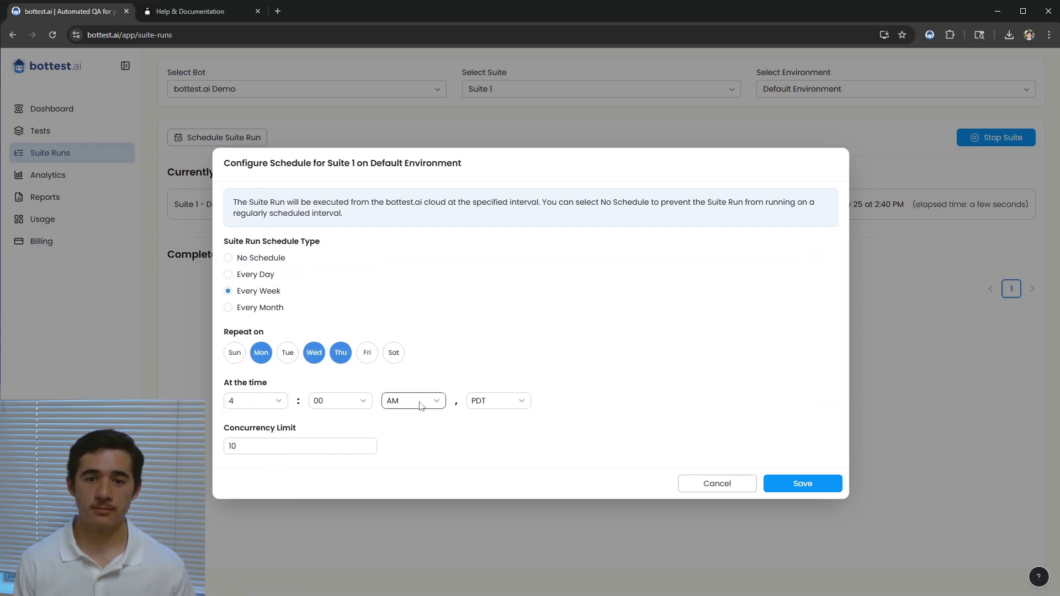
{"action": "left_click", "coordinate": [422, 401]}
{"action": "left_click", "coordinate": [414, 424]}
{"action": "left_click", "coordinate": [488, 408]}
{"action": "left_click", "coordinate": [488, 425]}
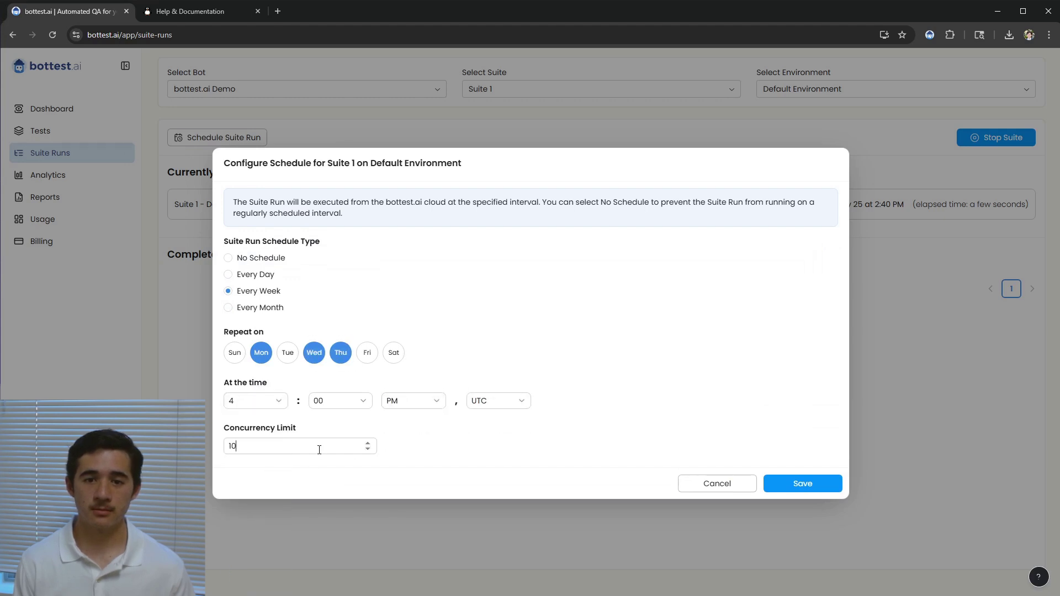
{"action": "left_click", "coordinate": [800, 483]}
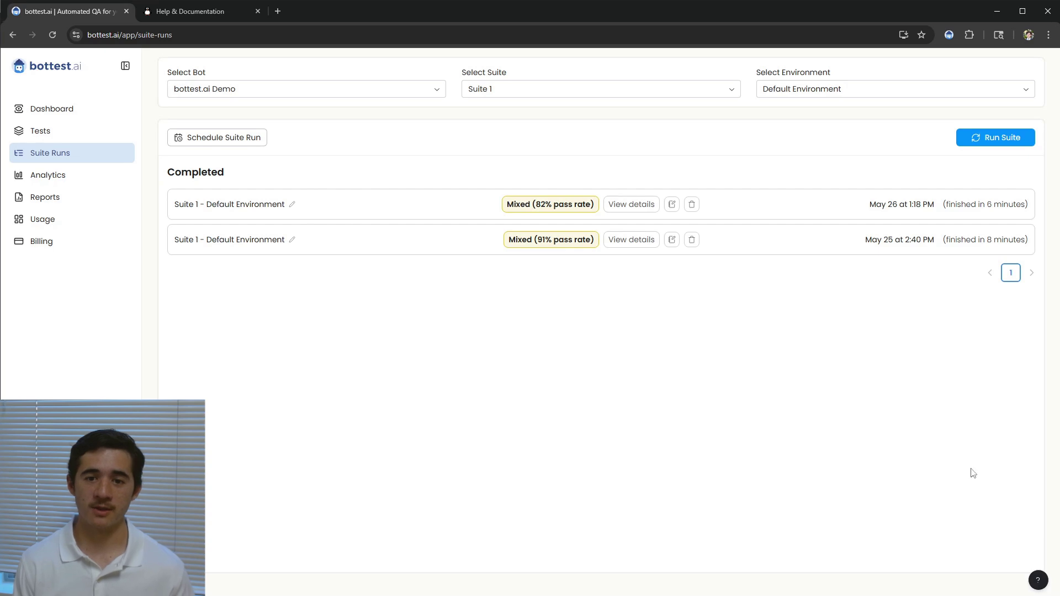
- Open the latest suite run and view the failed Power BI with Google Analytics evaluation versus baseline
{"action": "left_click", "coordinate": [642, 206]}
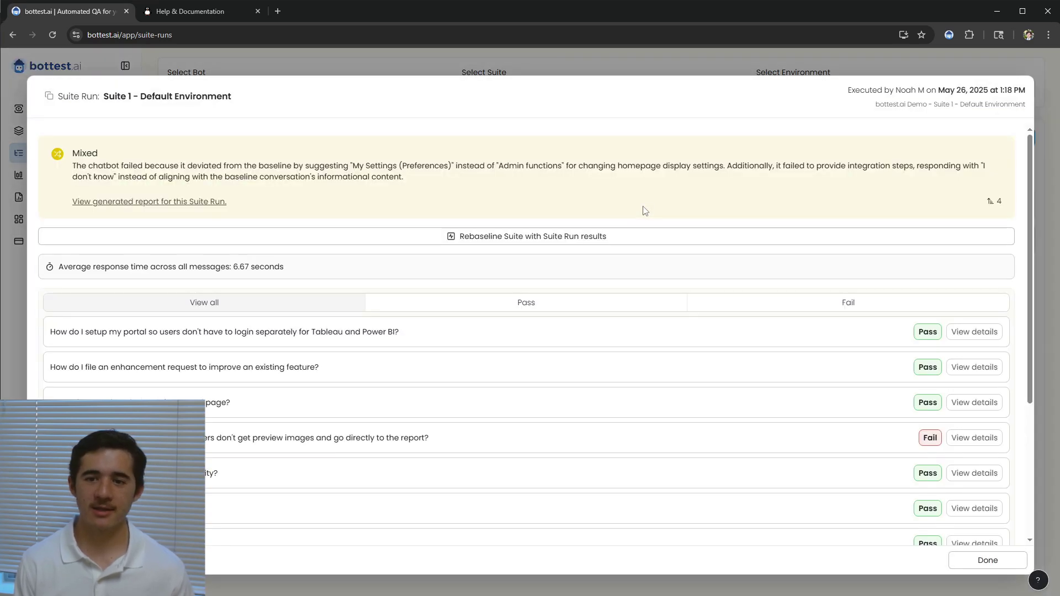
{"action": "scroll", "coordinate": [970, 276], "scroll_direction": "down", "scroll_amount": 3}
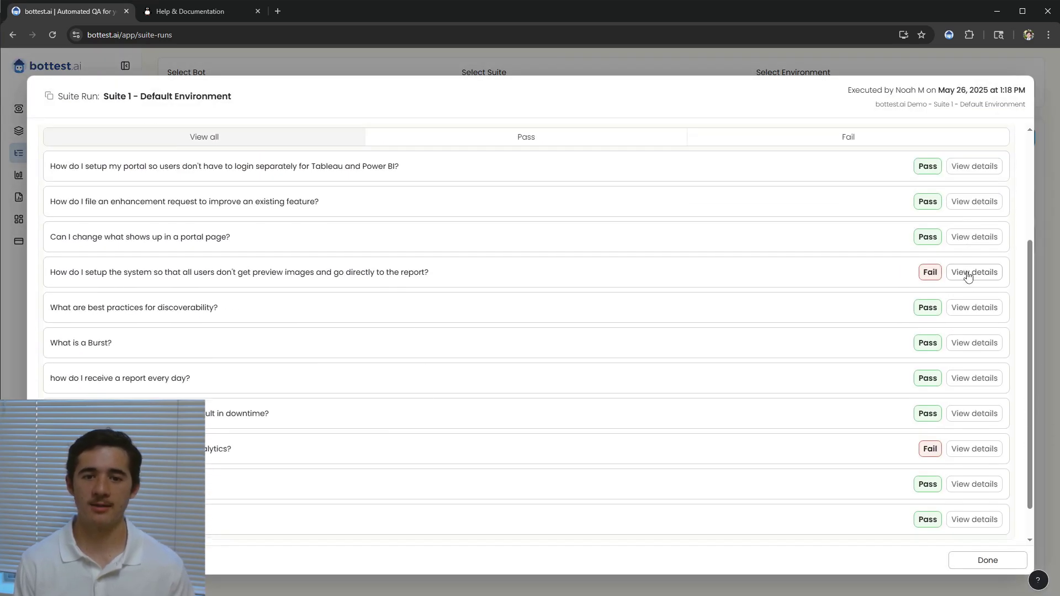
{"action": "left_click", "coordinate": [975, 449]}
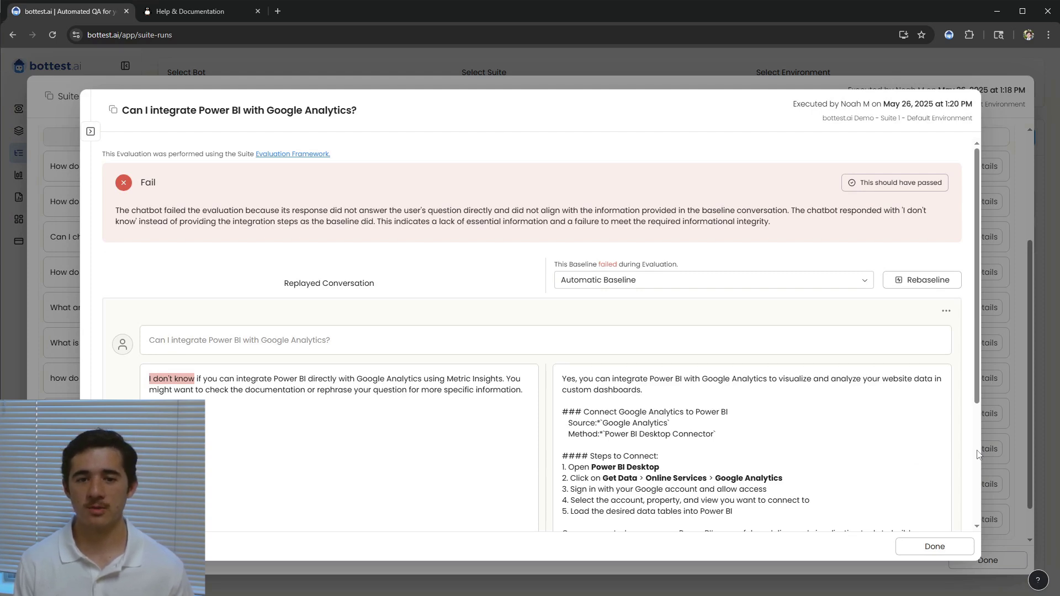
{"action": "scroll", "coordinate": [525, 368], "scroll_direction": "down", "scroll_amount": 3}
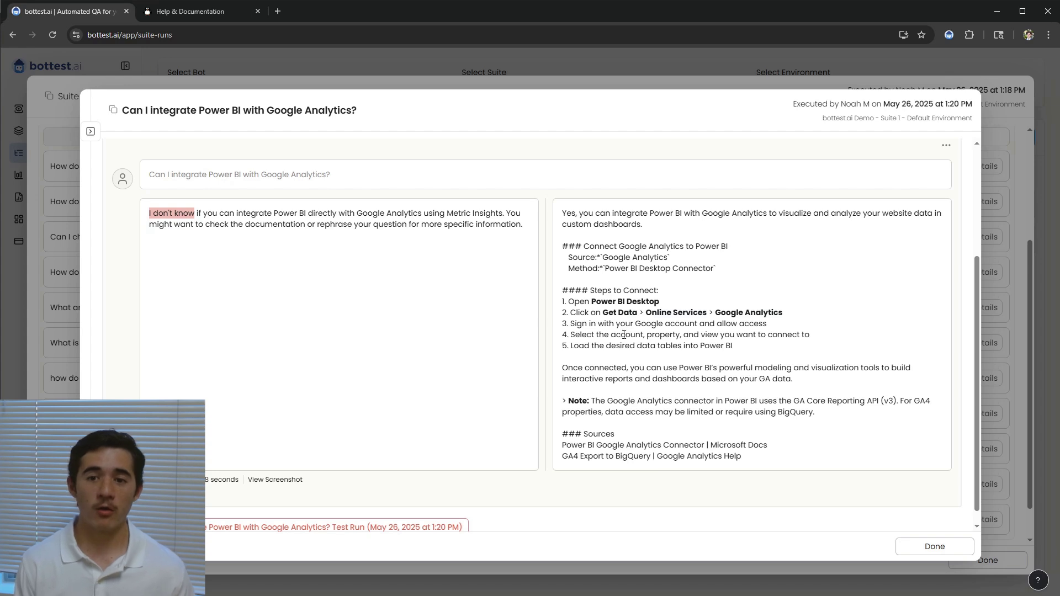
{"action": "scroll", "coordinate": [624, 334], "scroll_direction": "up", "scroll_amount": 1}
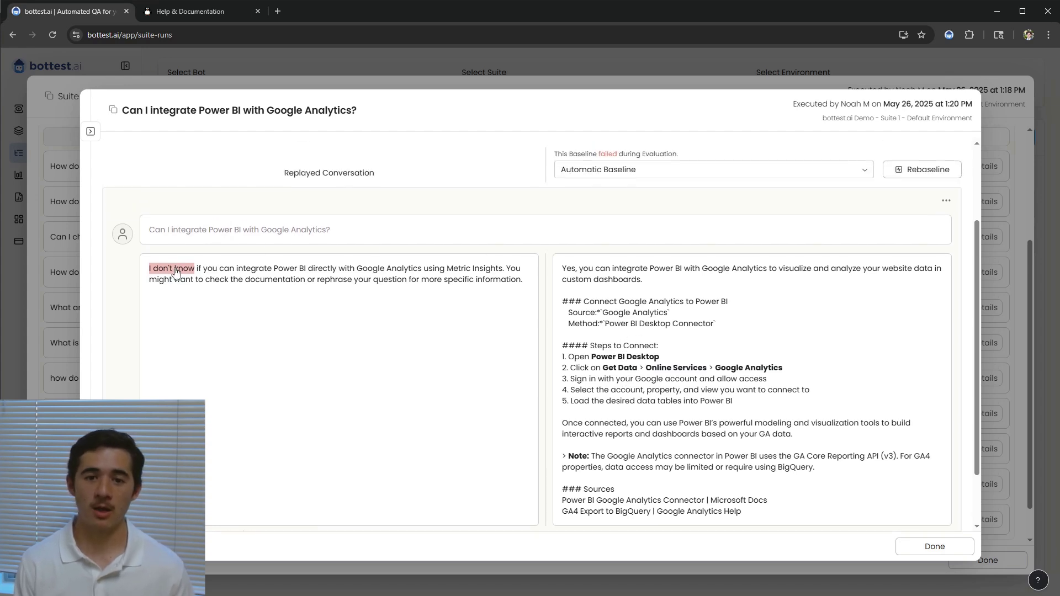
{"action": "mouse_move", "coordinate": [175, 274]}
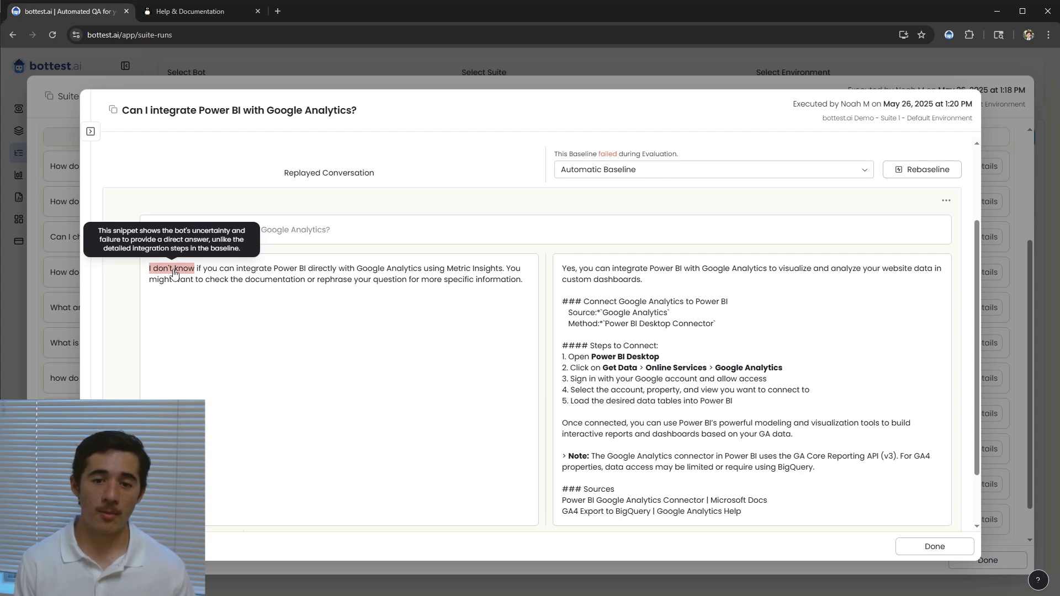
{"action": "scroll", "coordinate": [642, 359], "scroll_direction": "up", "scroll_amount": 1}
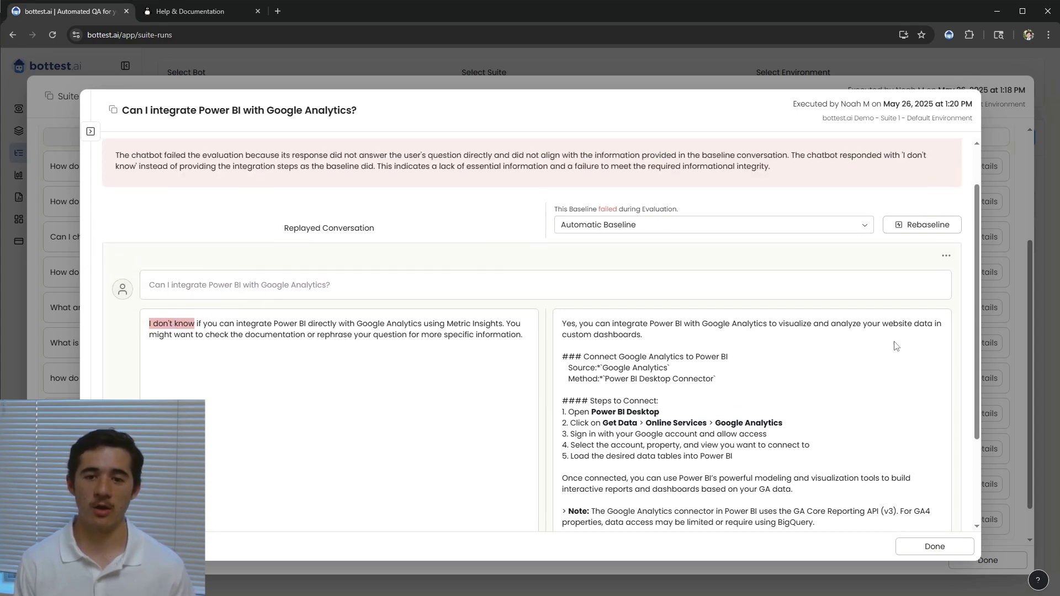
{"action": "left_click", "coordinate": [946, 255]}
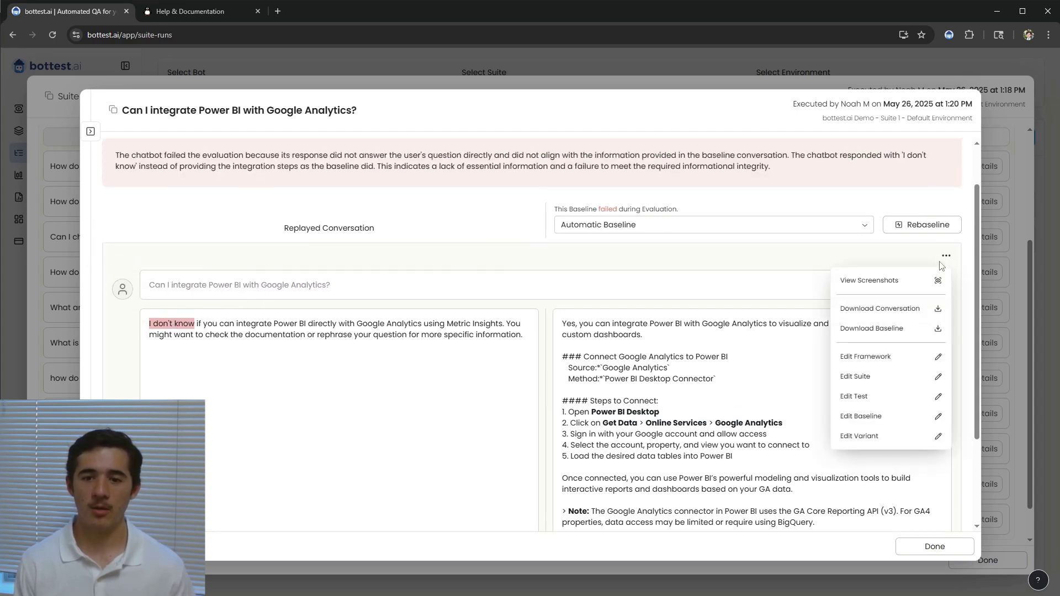
{"action": "left_click", "coordinate": [902, 416]}
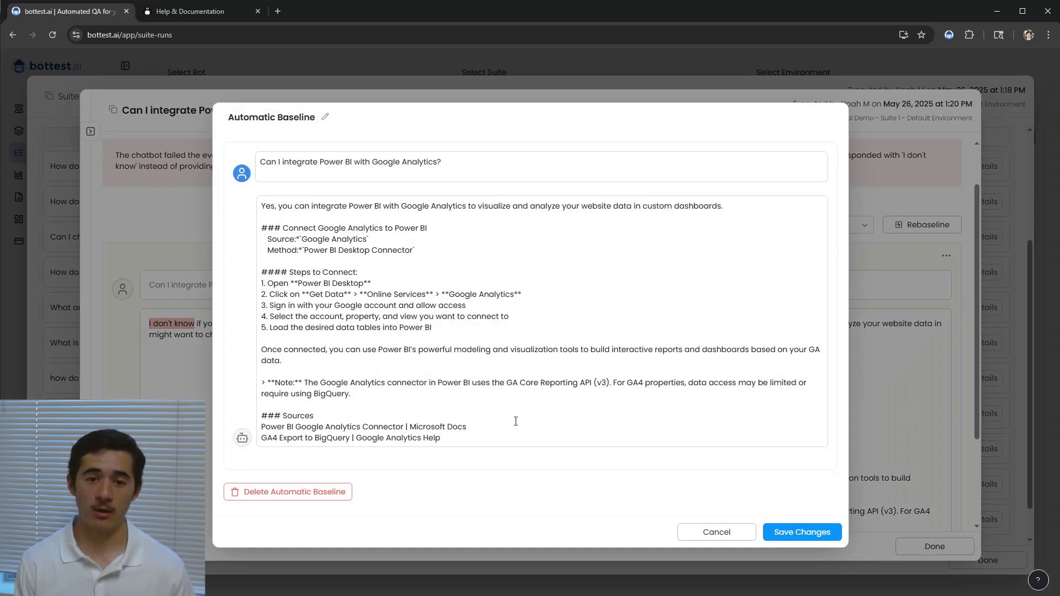
{"action": "left_click", "coordinate": [703, 532]}
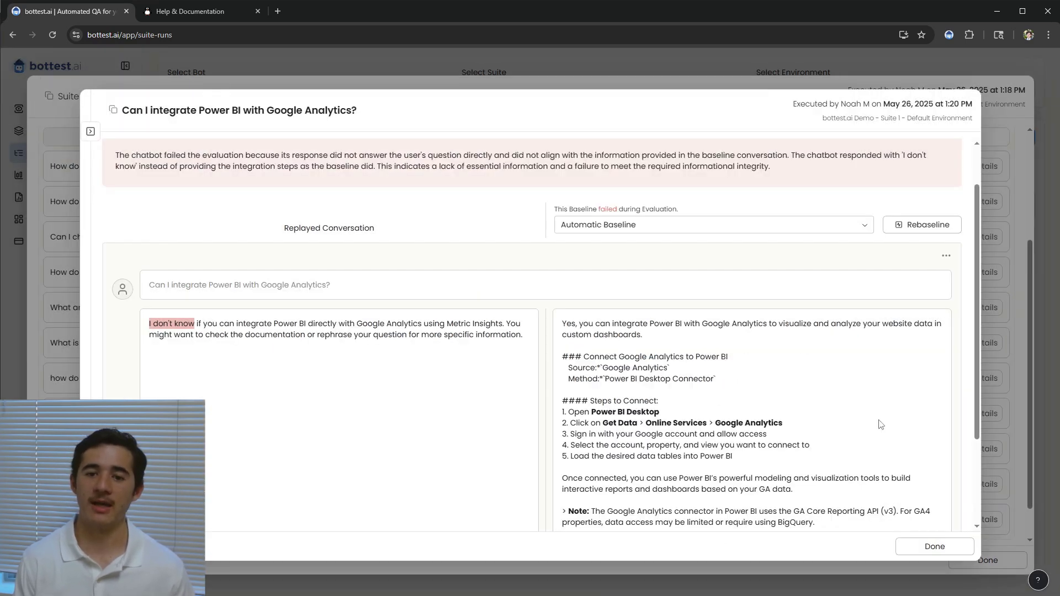
{"action": "left_click", "coordinate": [945, 257]}
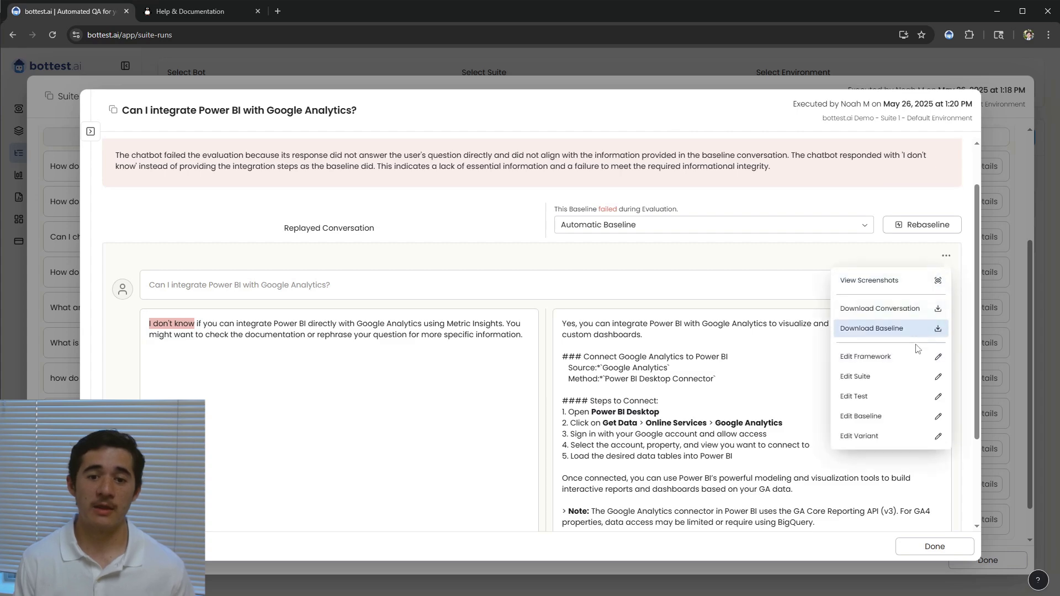
{"action": "left_click", "coordinate": [908, 357]}
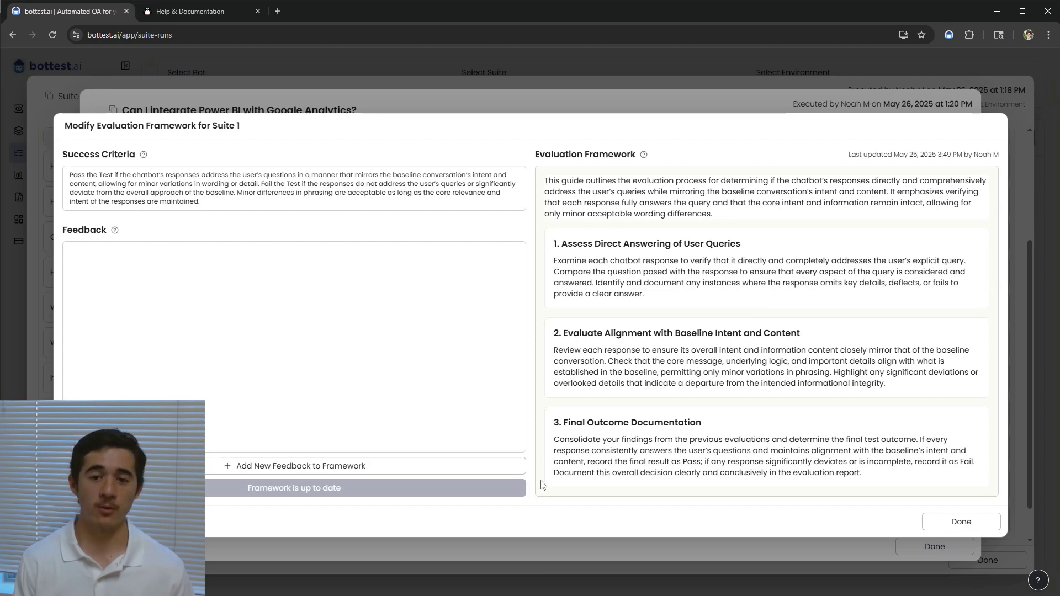
- Close the evaluation, cancel the 'This should have passed' feedback, and open the generated run report
{"action": "key", "text": "Escape"}
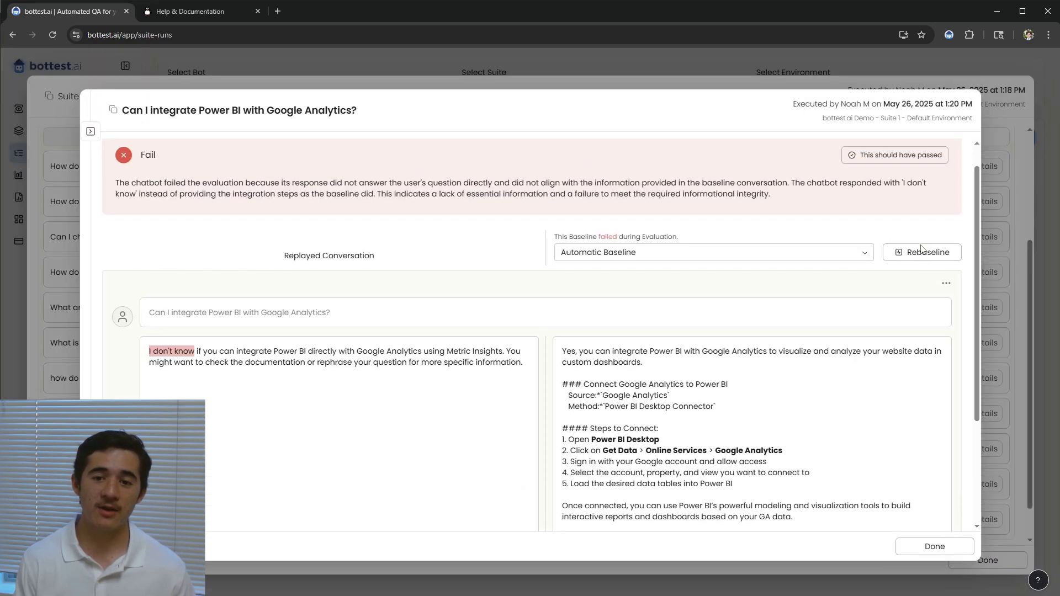
{"action": "left_click", "coordinate": [897, 188]}
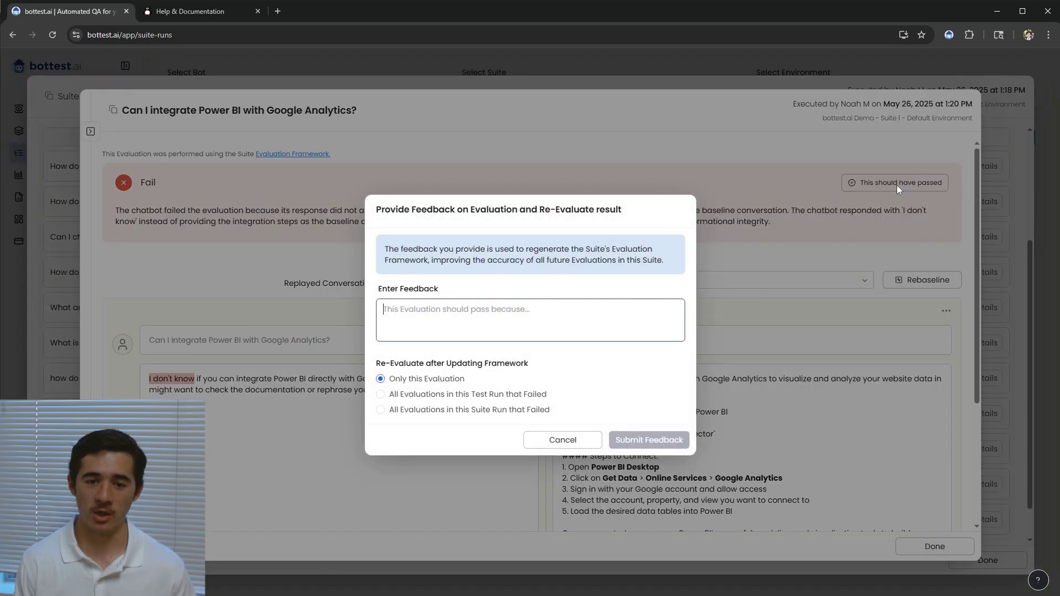
{"action": "left_click", "coordinate": [562, 440]}
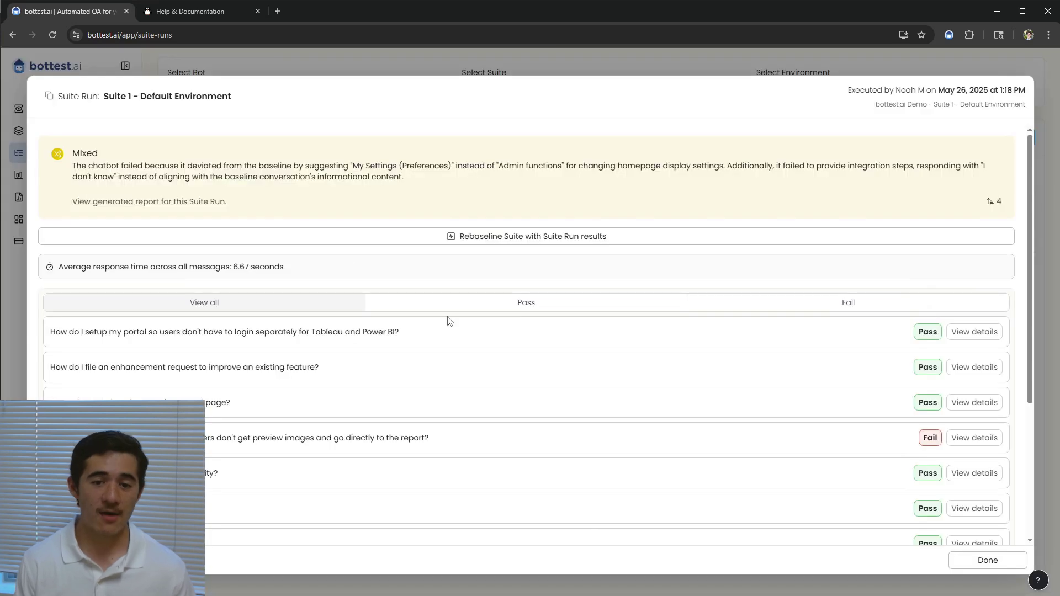
{"action": "left_click", "coordinate": [142, 202]}
- Expand the baseline inconsistency and missing information failure details in the report
{"action": "scroll", "coordinate": [581, 257], "scroll_direction": "down", "scroll_amount": 3}
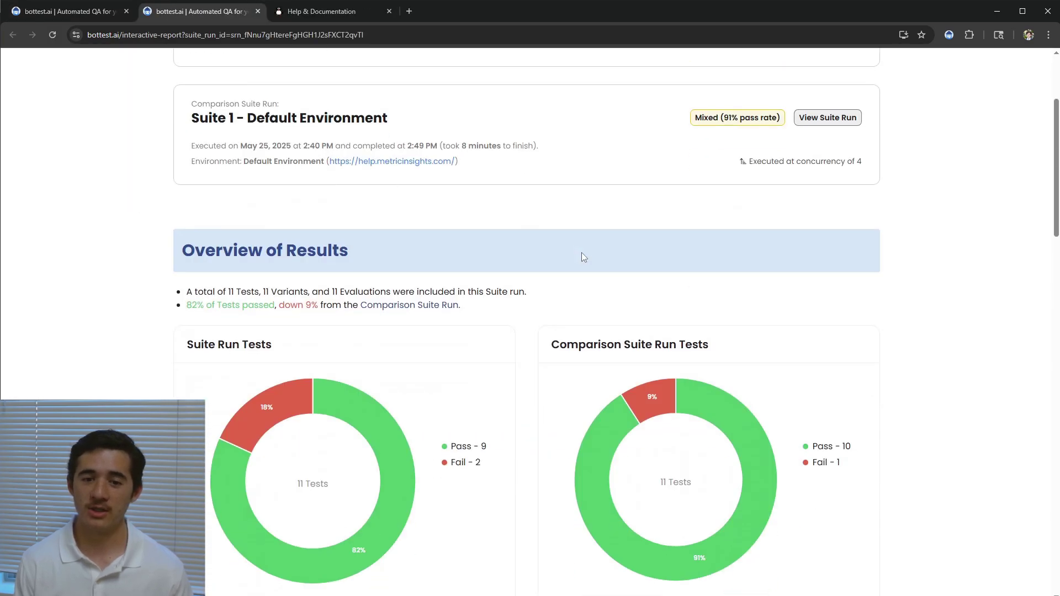
{"action": "scroll", "coordinate": [581, 257], "scroll_direction": "down", "scroll_amount": 2}
{"action": "scroll", "coordinate": [541, 304], "scroll_direction": "down", "scroll_amount": 6}
{"action": "left_click", "coordinate": [255, 362]}
{"action": "scroll", "coordinate": [257, 364], "scroll_direction": "down", "scroll_amount": 3}
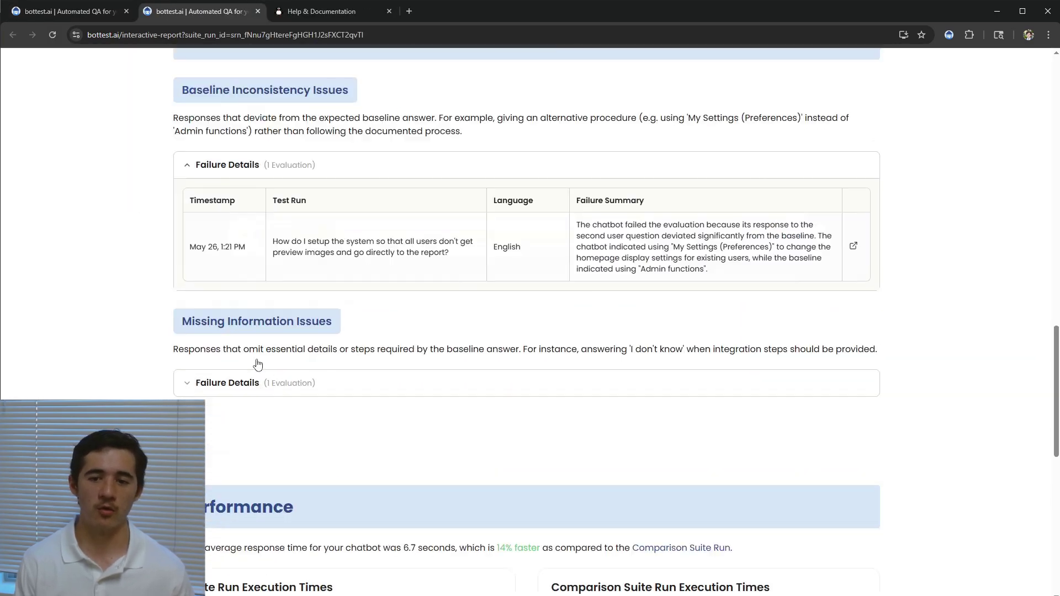
{"action": "left_click", "coordinate": [259, 382]}
{"action": "scroll", "coordinate": [457, 307], "scroll_direction": "down", "scroll_amount": 12}
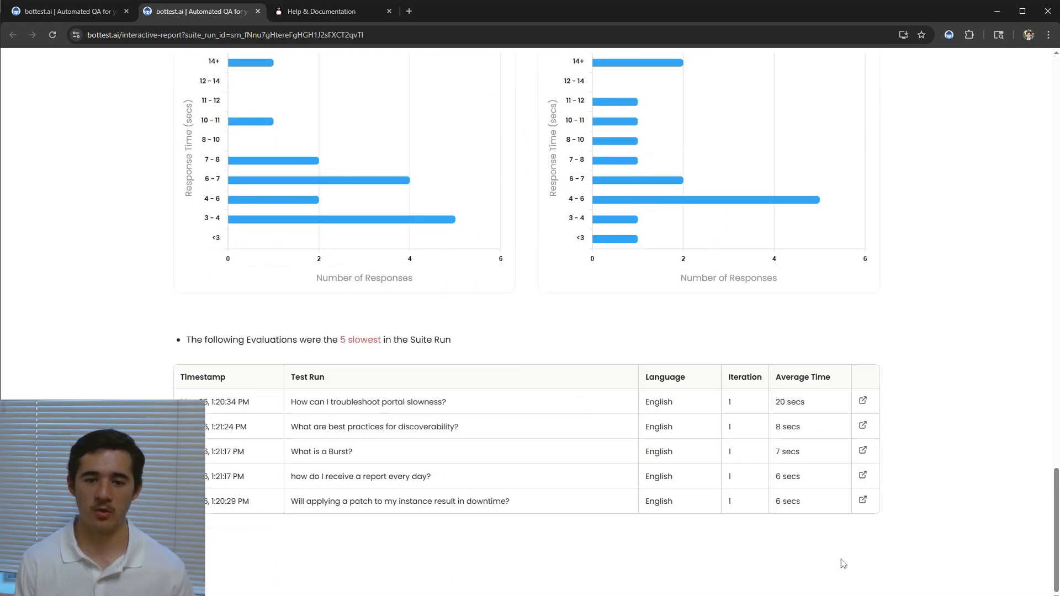